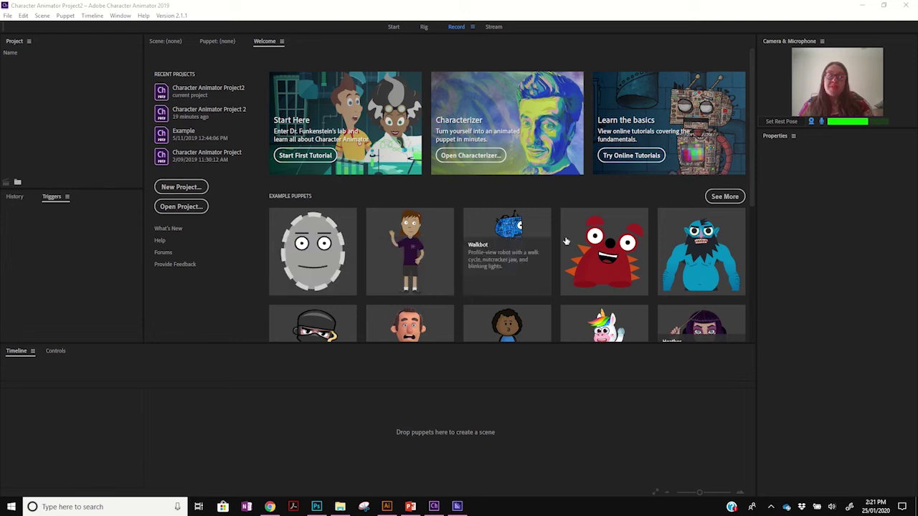
Look through the built-in example puppets and, in Chrome, the downloadable puppets on the Okay Samurai and Heads of Curriculum sites
mouse_move(531, 244)
scroll(531, 244, down, 3)
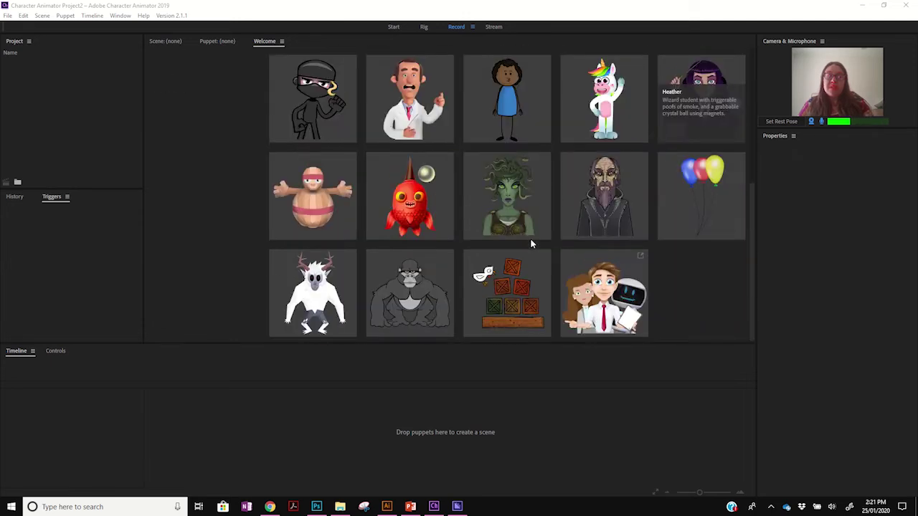
scroll(531, 244, up, 3)
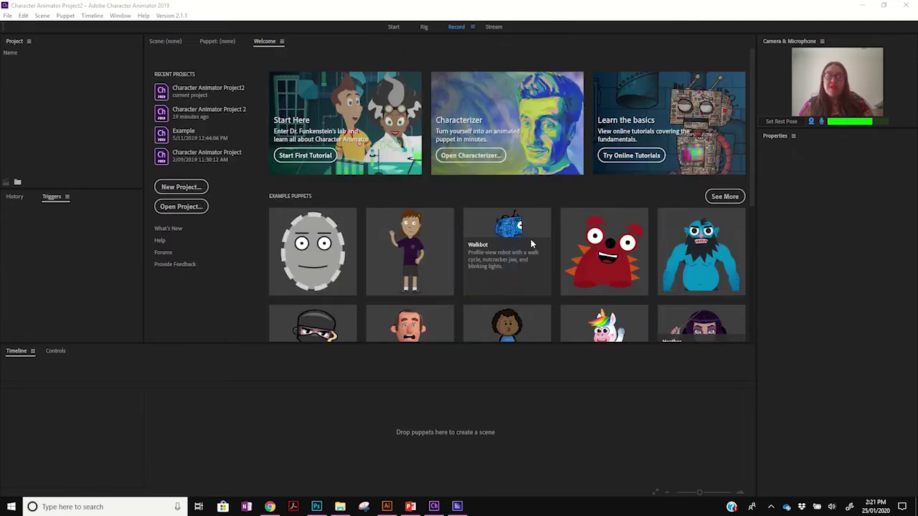
click(269, 507)
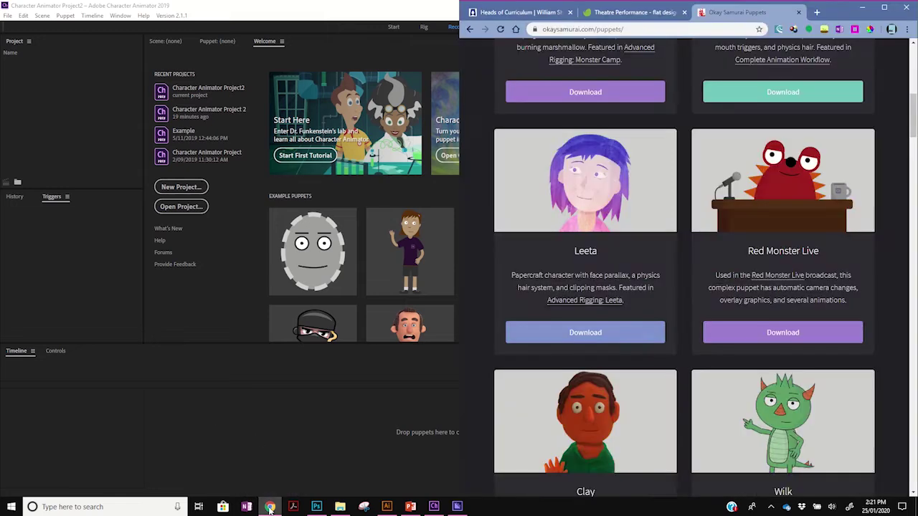
scroll(655, 347, up, 10)
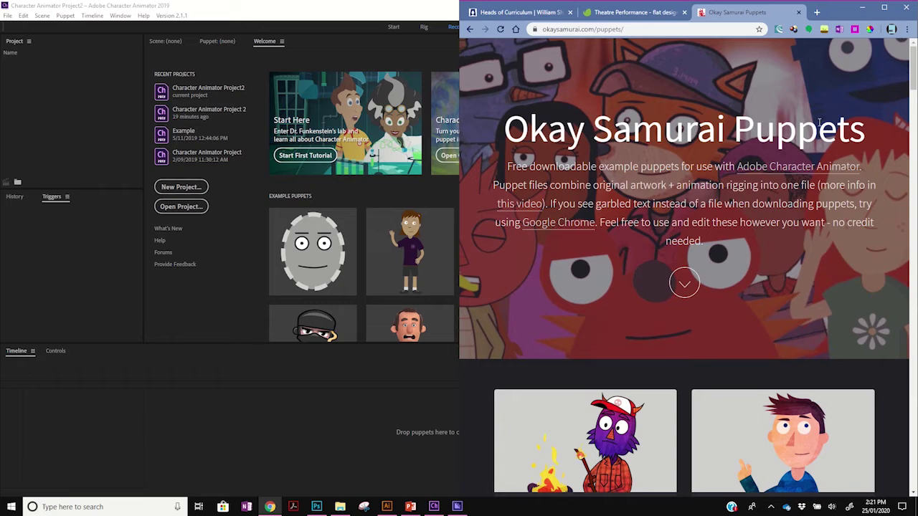
scroll(818, 122, down, 5)
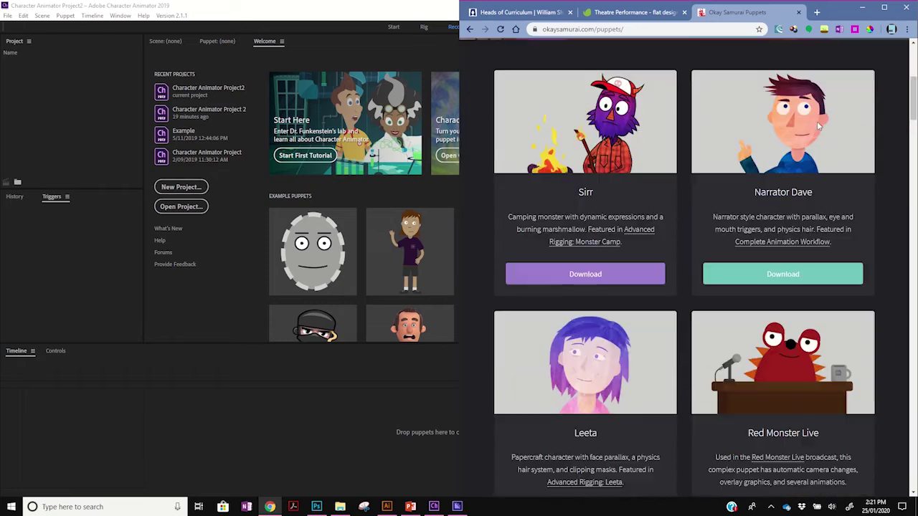
scroll(817, 123, down, 8)
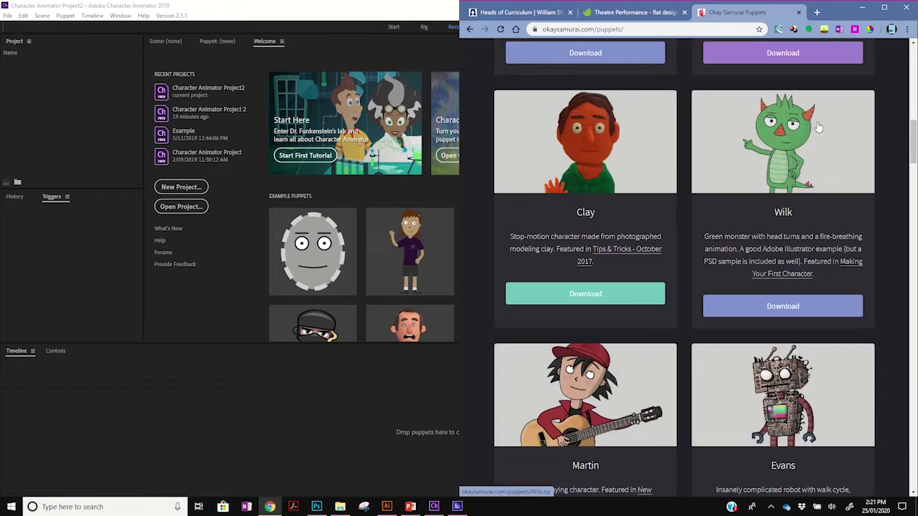
scroll(818, 126, down, 3)
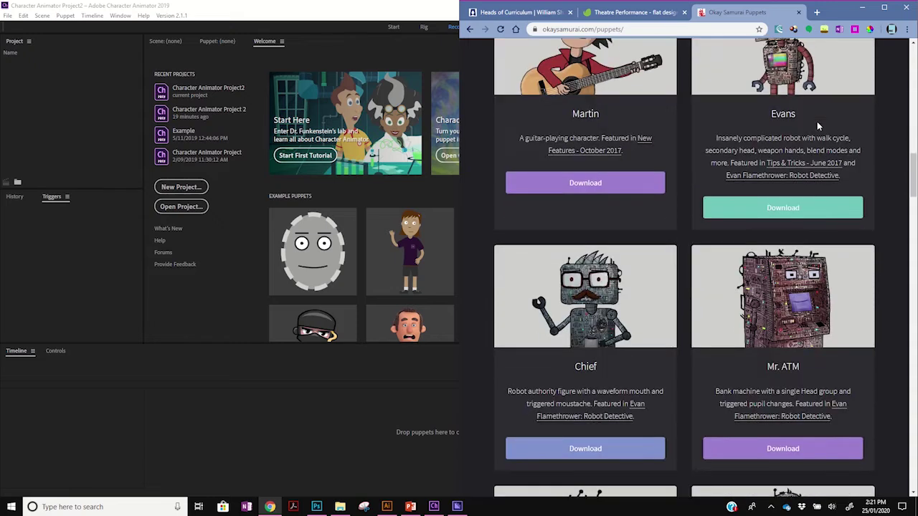
click(514, 13)
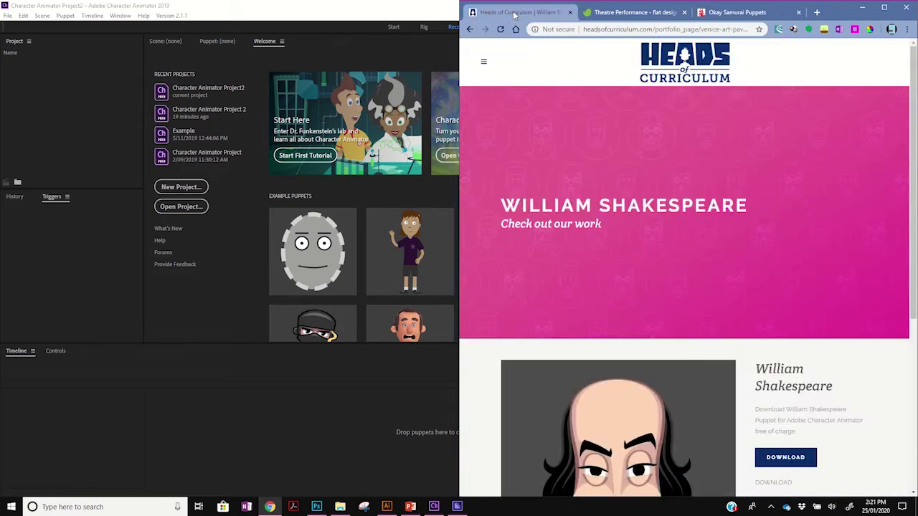
scroll(604, 244, down, 3)
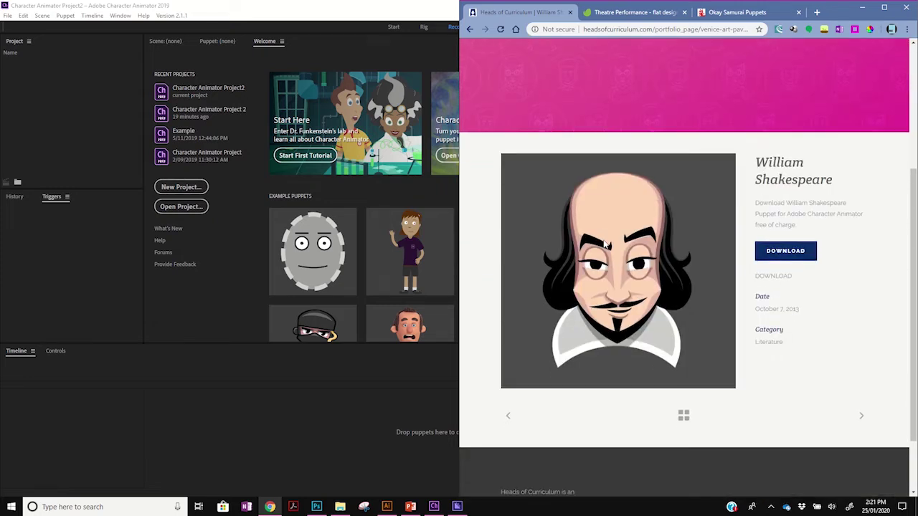
Return to Character Animator and open the Chloe (Illustrator) example puppet
click(339, 12)
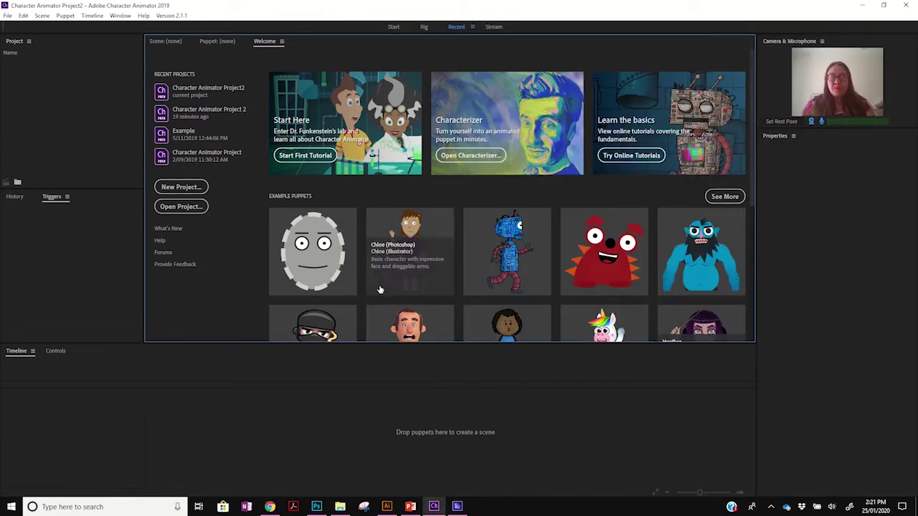
mouse_move(450, 252)
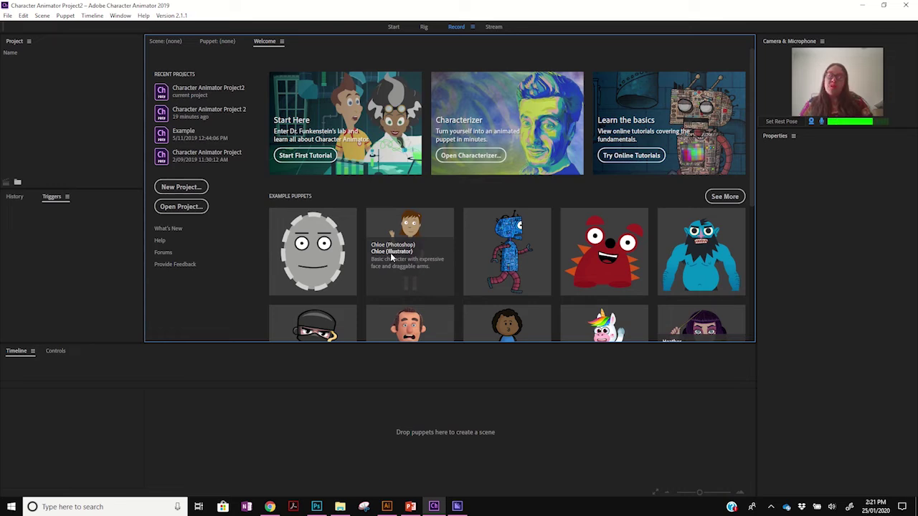
click(391, 253)
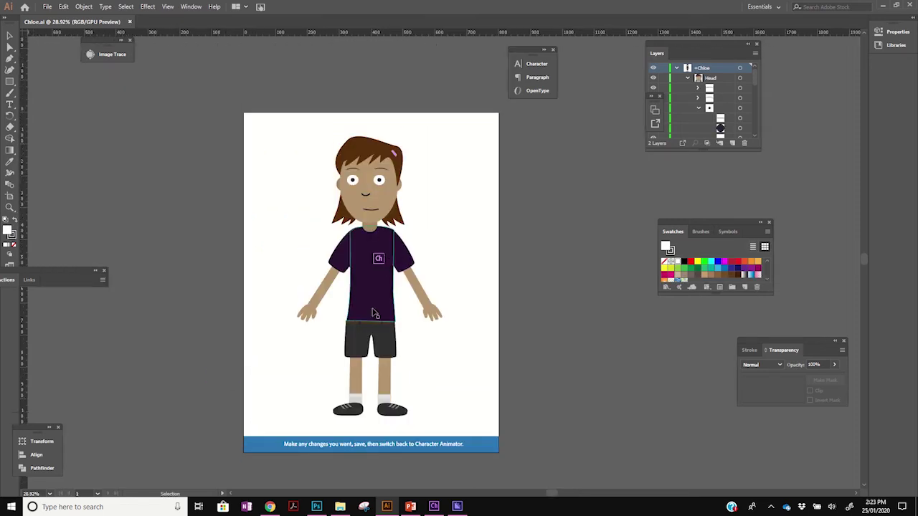
Recolour the top and both side pieces of Chloe's hair with the magenta swatch R=158 G=0 B=93
click(387, 207)
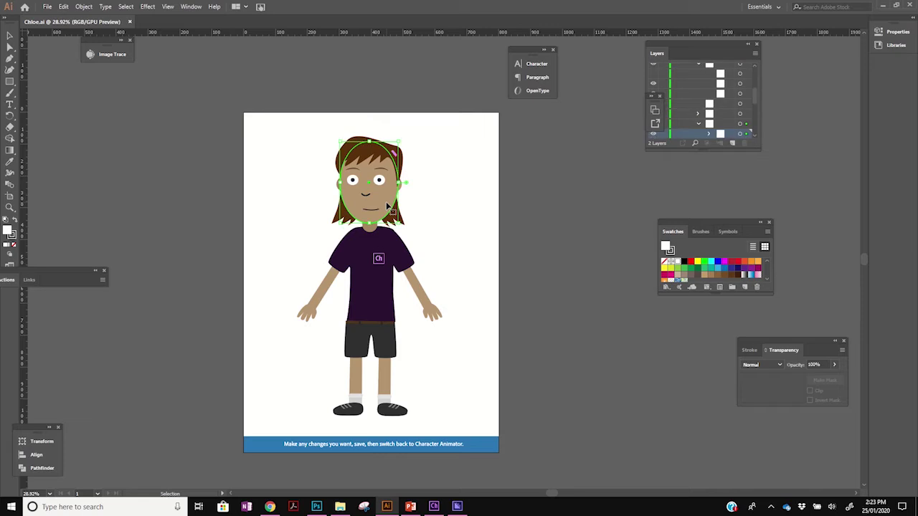
click(347, 148)
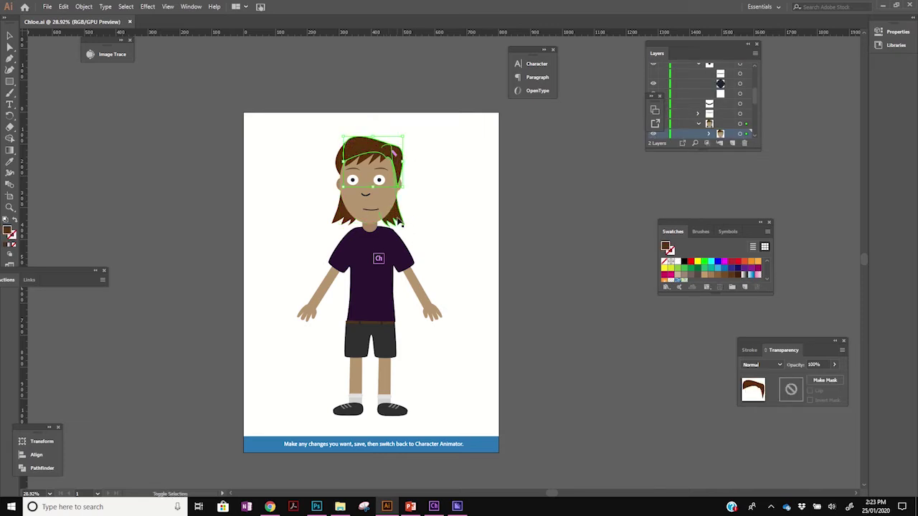
shift+click(400, 220)
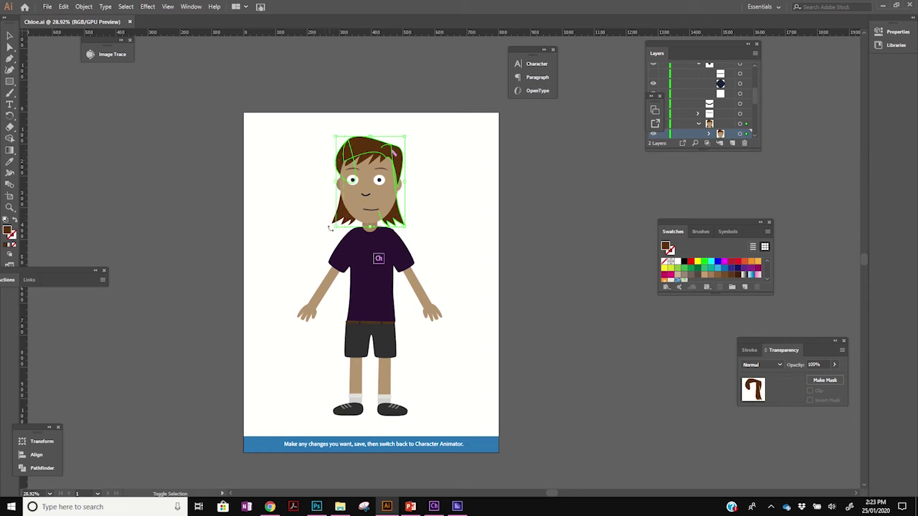
shift+click(341, 222)
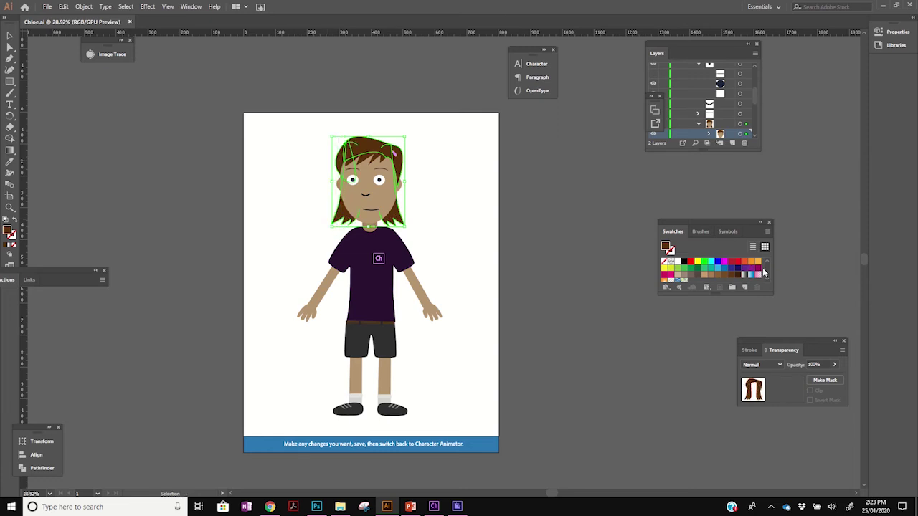
click(758, 269)
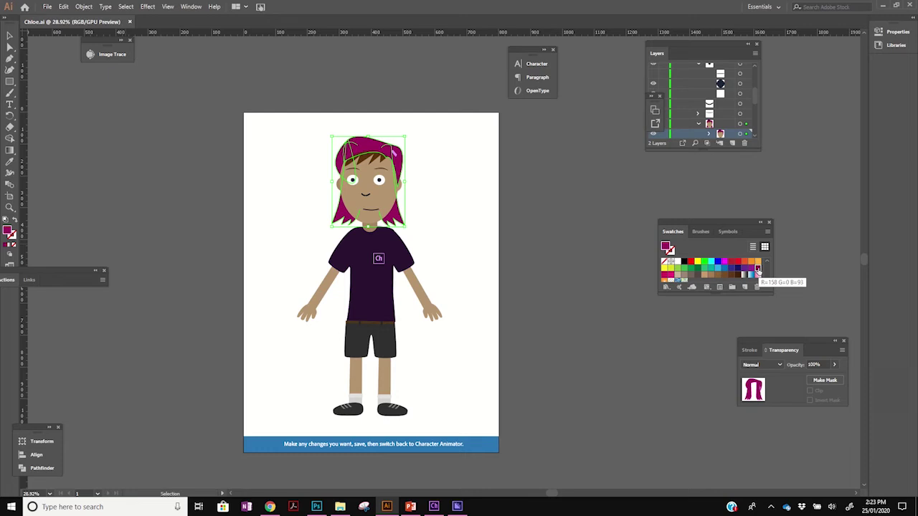
Fill Chloe's fringe with the purple swatch and deselect the artwork
click(377, 156)
click(377, 159)
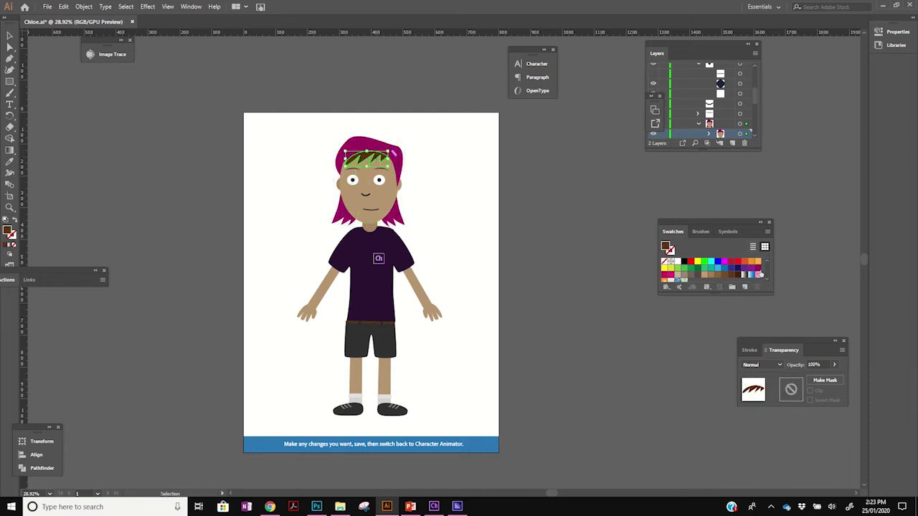
click(751, 267)
click(570, 218)
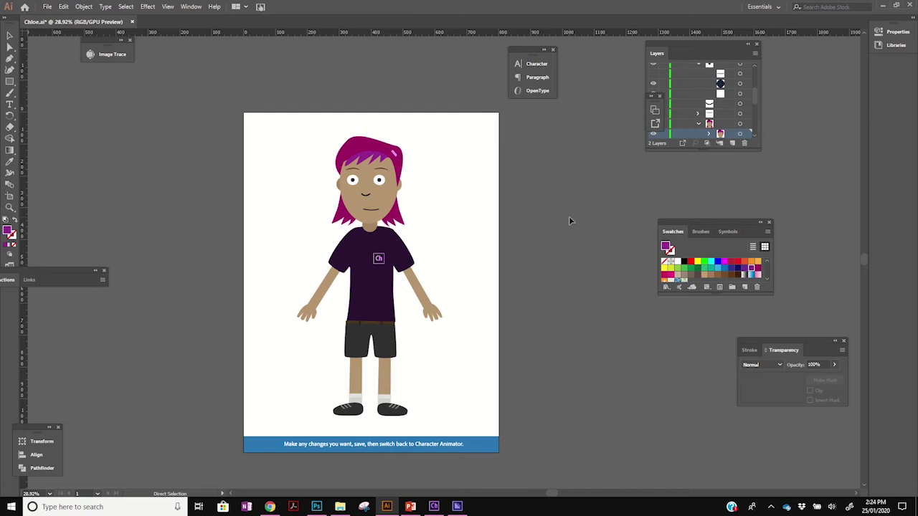
Save the recoloured Chloe artwork and switch back to Character Animator
key(ctrl+s)
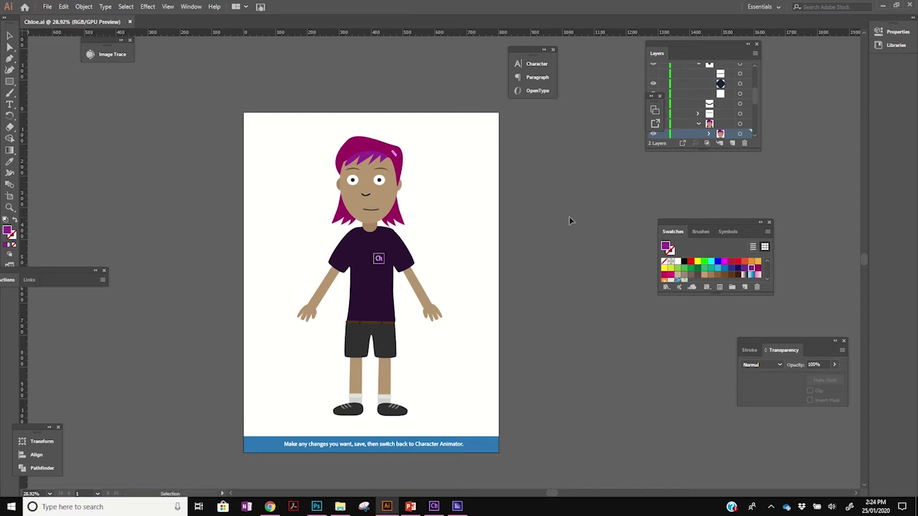
click(434, 507)
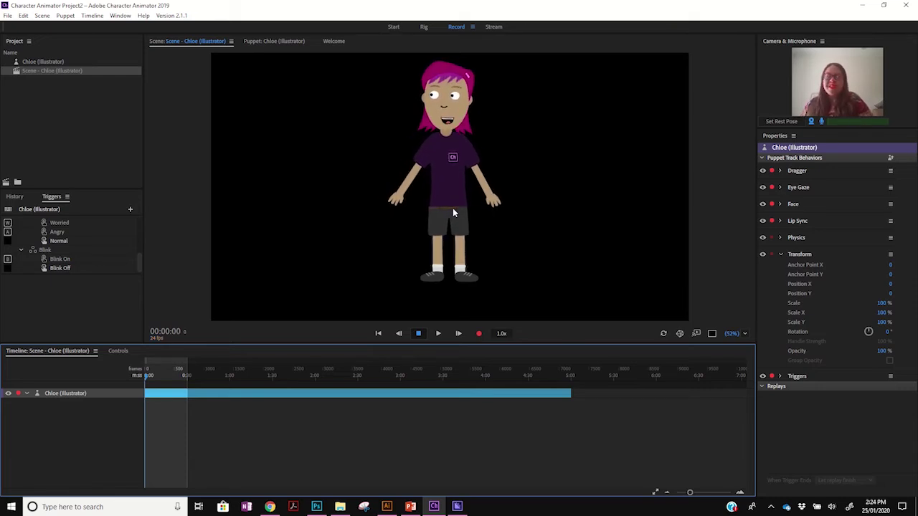
Place the playhead at 00:01:08 and look through the puppet's hand, eyebrow and blink triggers
click(149, 377)
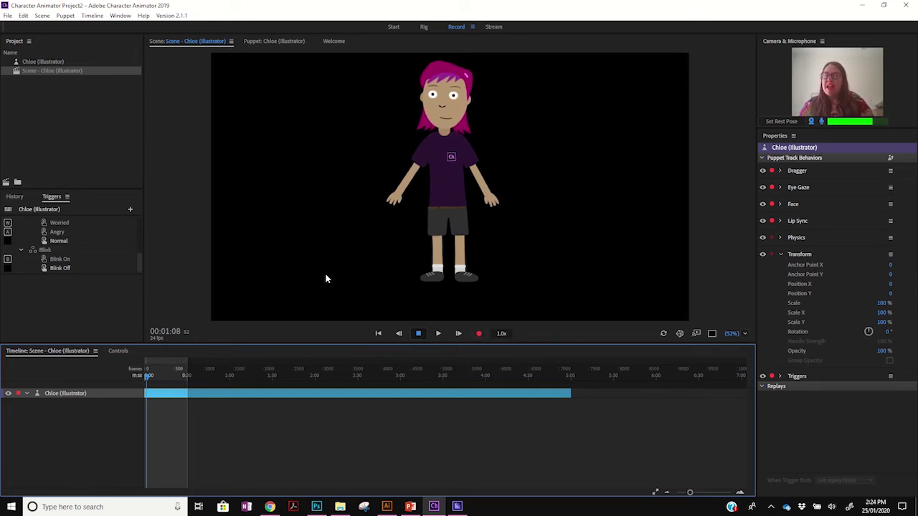
drag(139, 260, 141, 213)
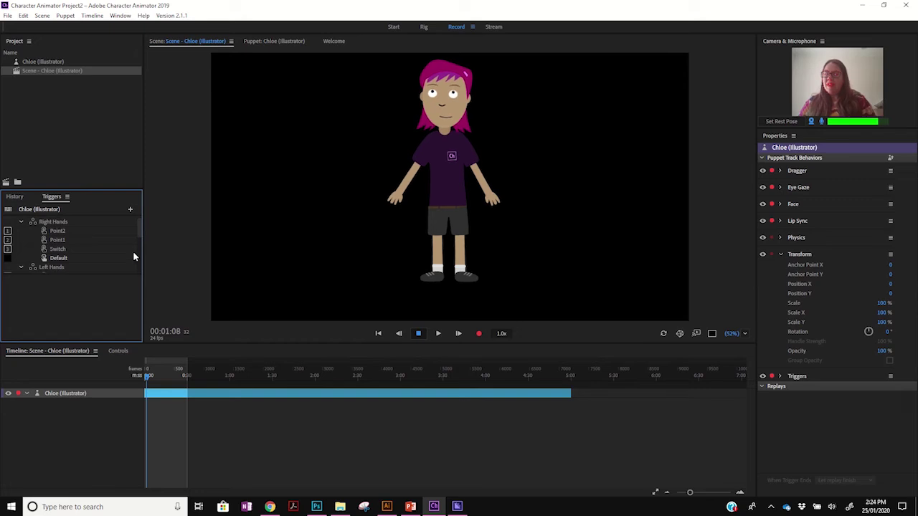
scroll(140, 263, down, 3)
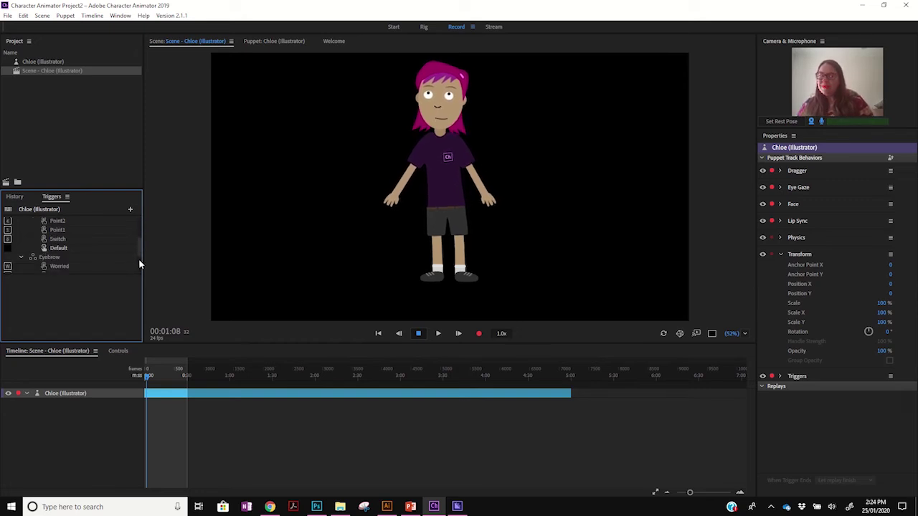
scroll(139, 265, down, 2)
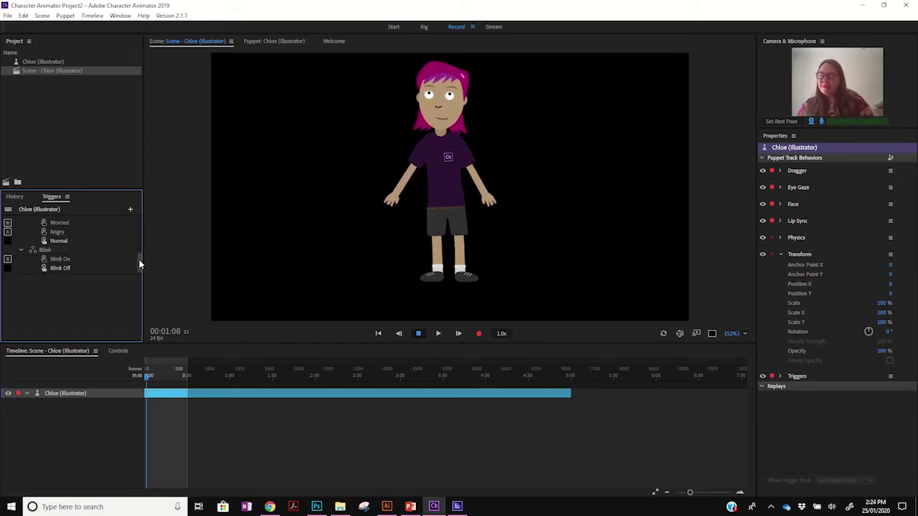
Record a short camera and microphone take of Chloe, ending the recording and its playback
click(479, 334)
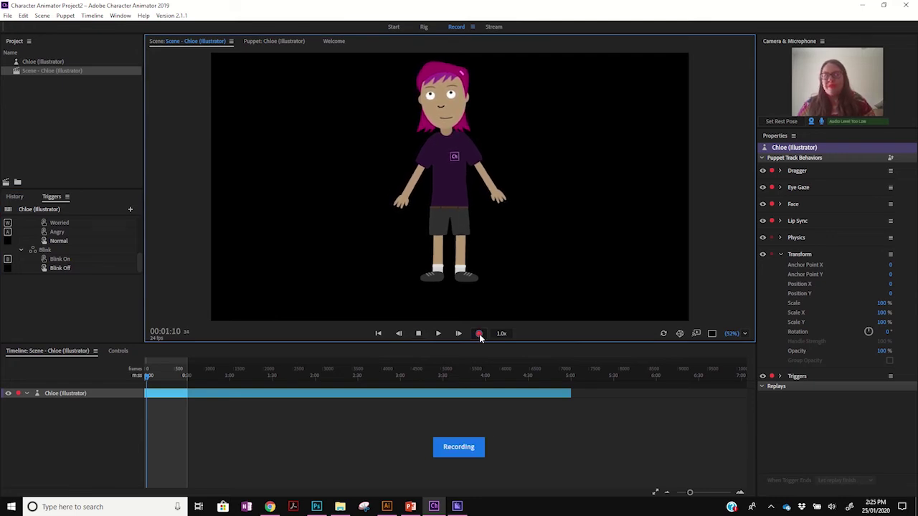
click(422, 333)
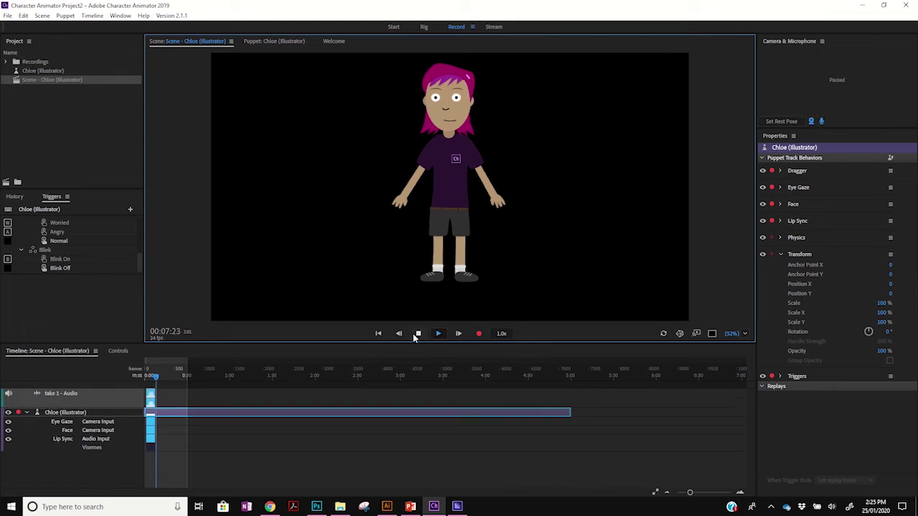
click(412, 333)
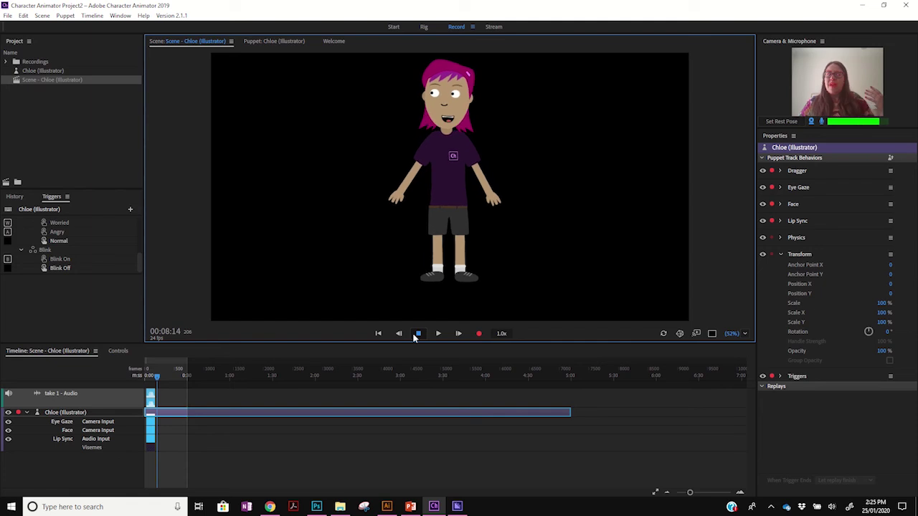
Move the playhead back to 00:01:16 and disarm Eye Gaze, Face and Lip Sync for recording
click(147, 375)
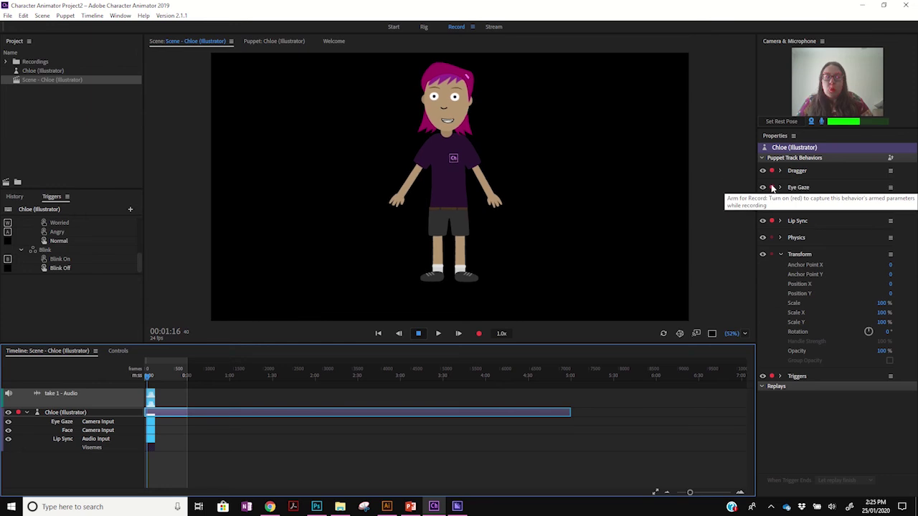
click(771, 188)
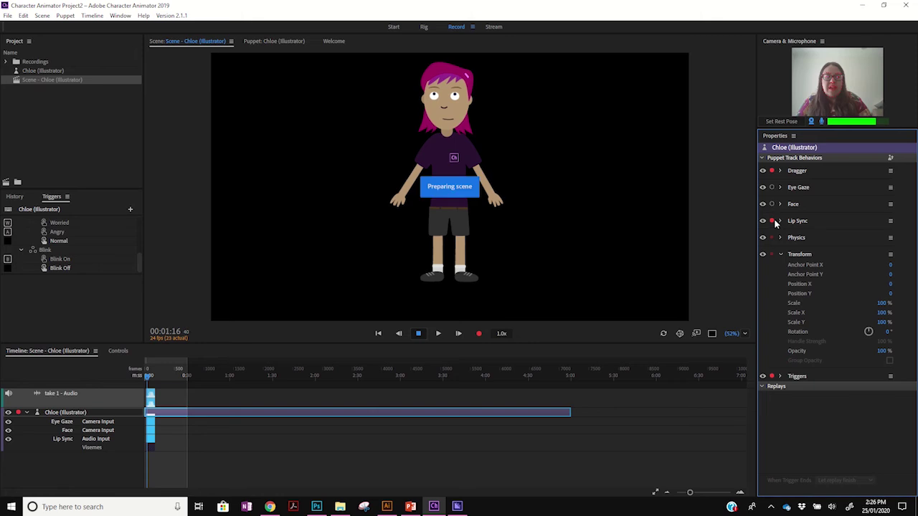
click(776, 224)
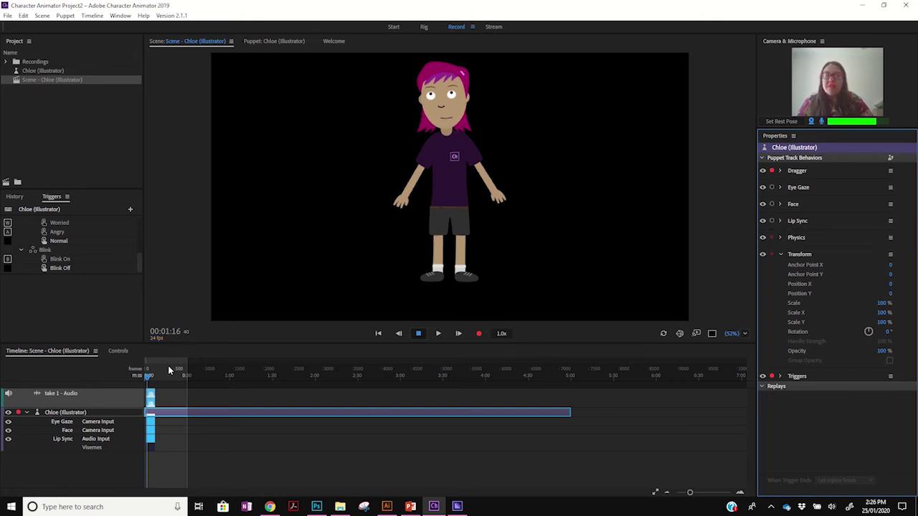
right_click(147, 375)
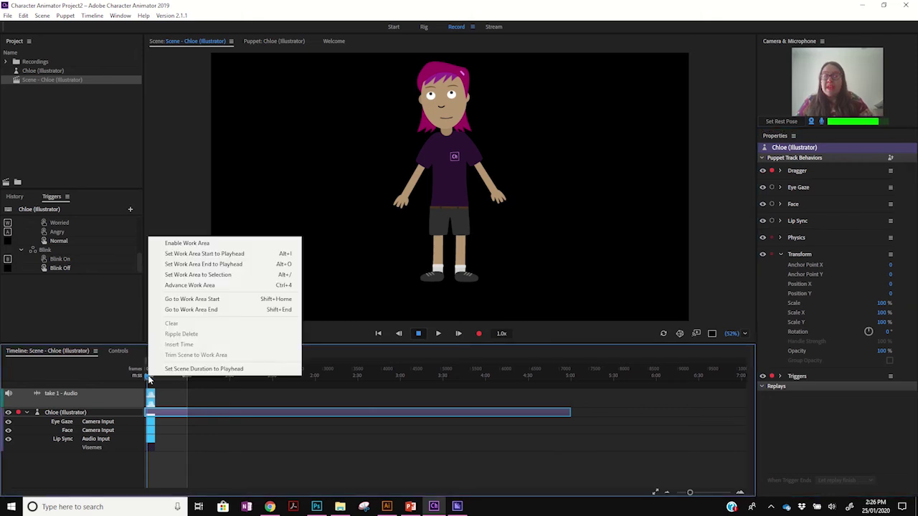
click(99, 362)
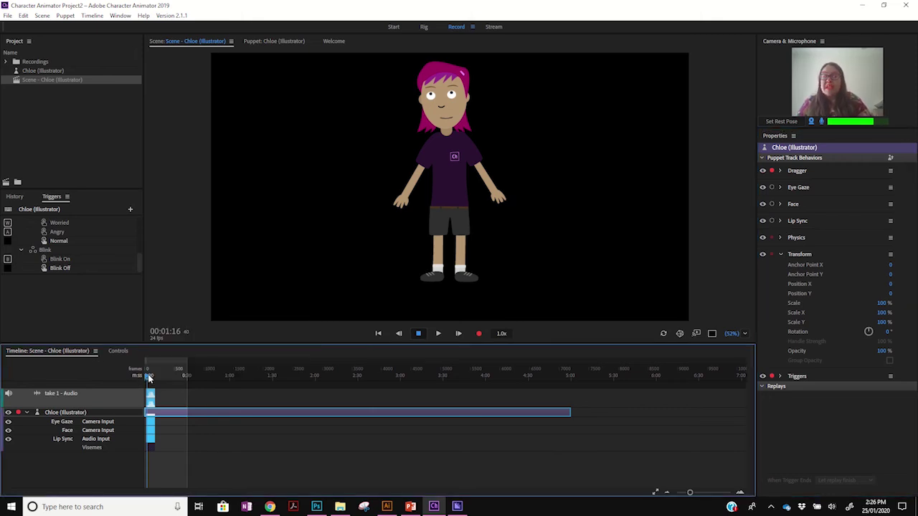
right_click(149, 377)
key(Escape)
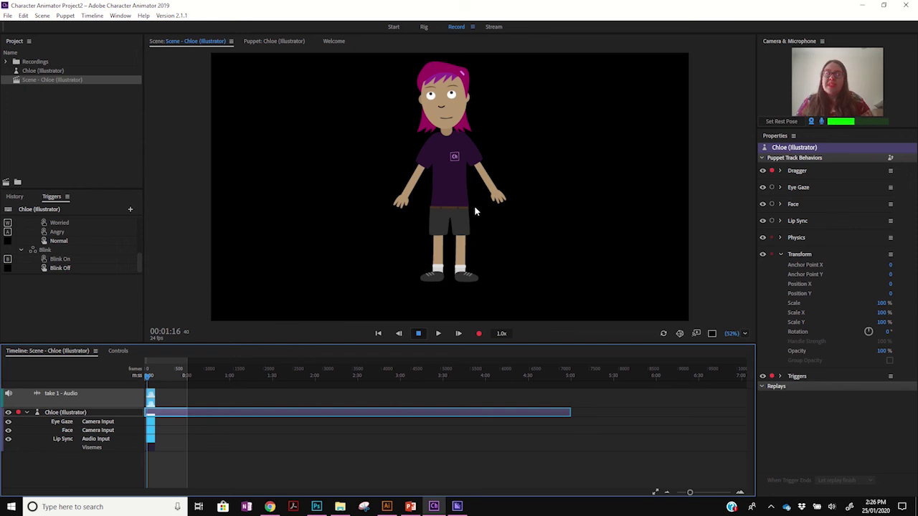
Pull Chloe's right hand slightly inward in the scene to move her arm
click(402, 202)
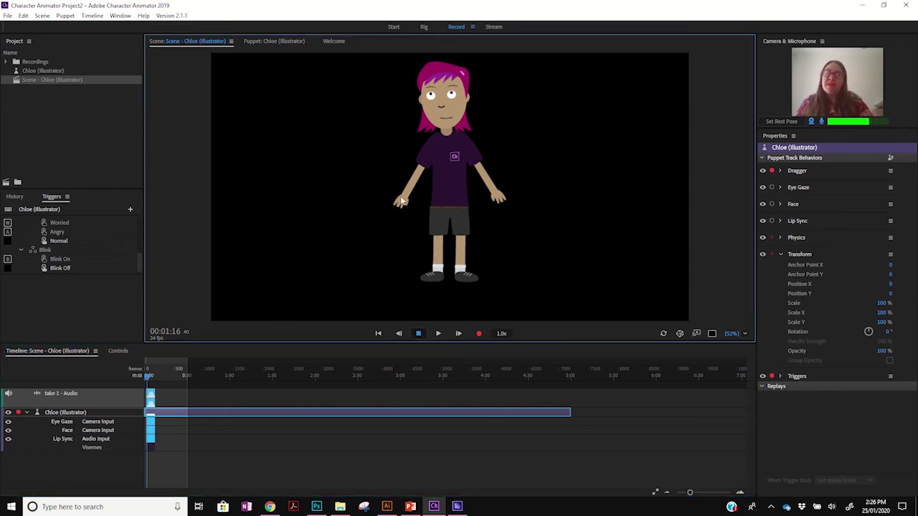
mouse_move(402, 201)
mouse_down()
mouse_move(427, 206)
mouse_move(415, 205)
mouse_up()
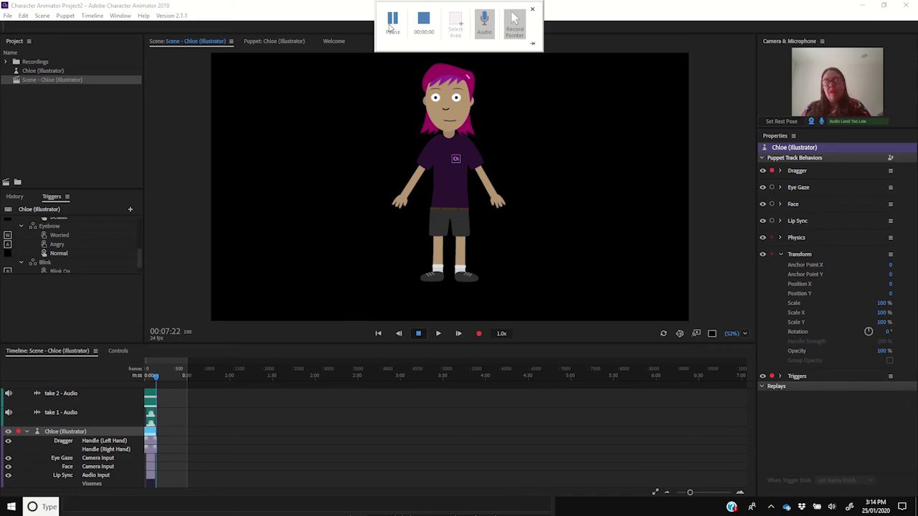
Show the project's available export options, including video via Adobe Media Encoder
click(8, 17)
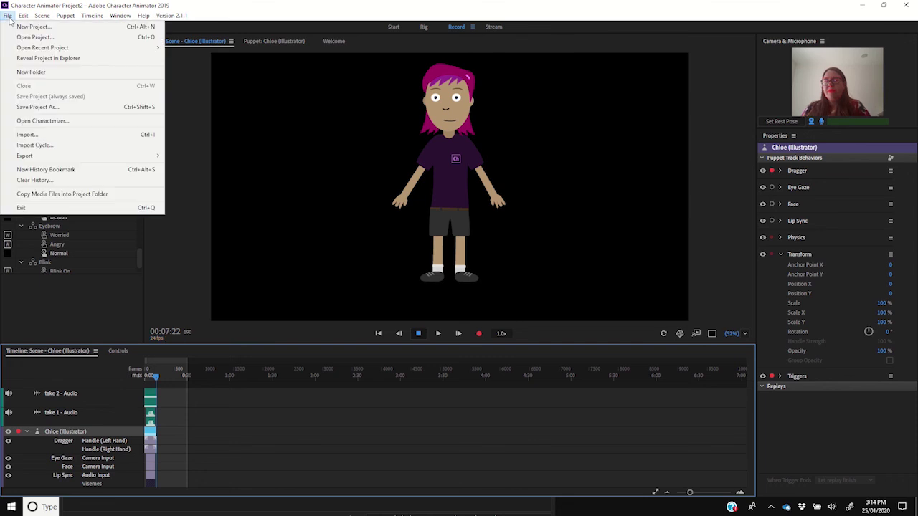
mouse_move(126, 156)
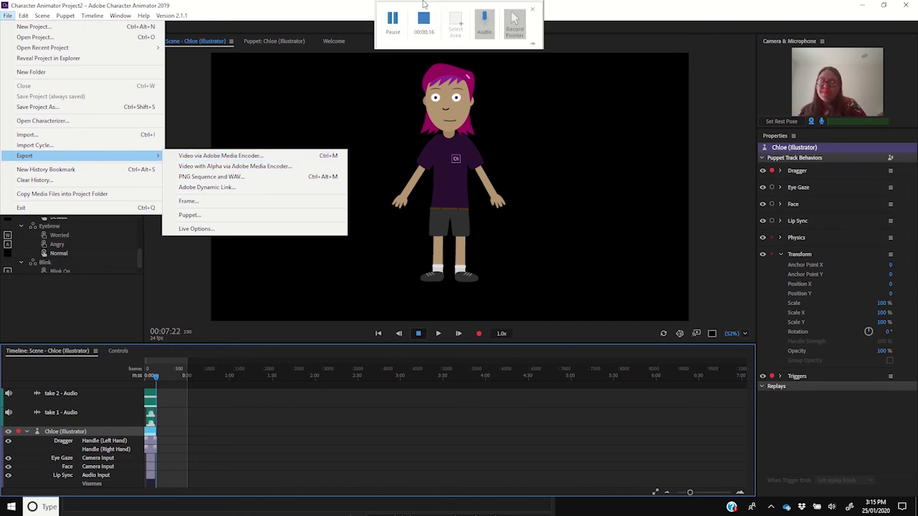
click(424, 19)
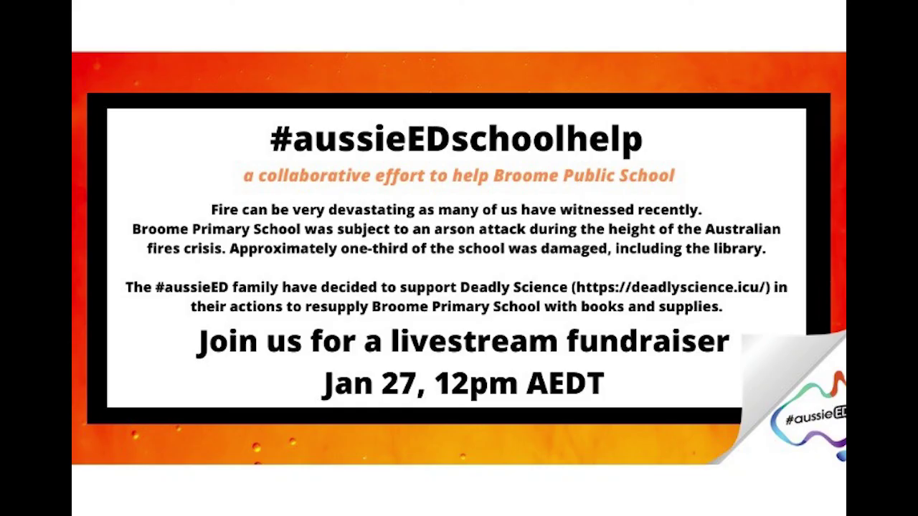